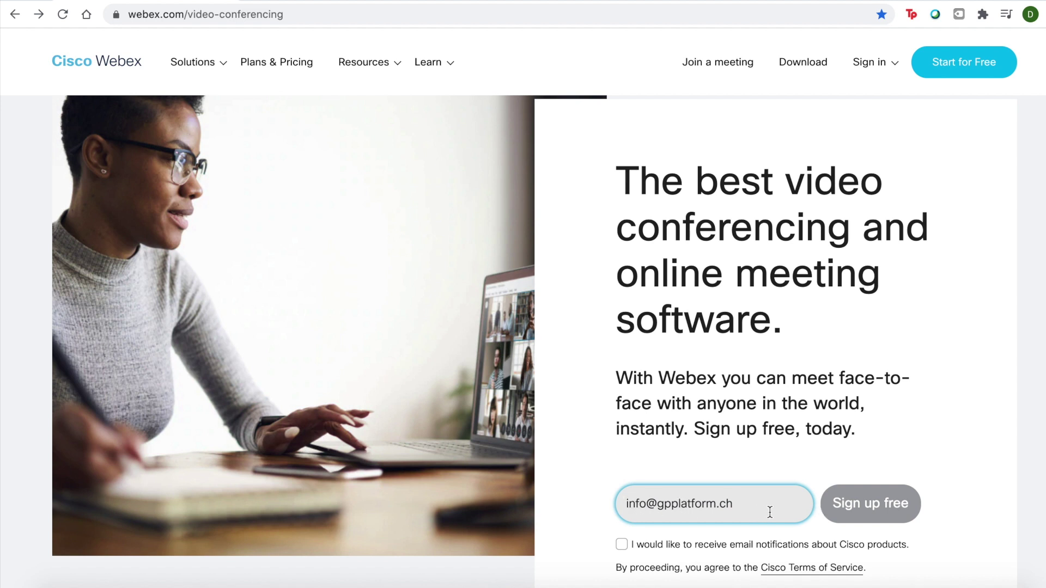
- Fix the last character of the sign-up e-mail address and submit it for a free account
click(866, 509)
click(751, 505)
key(BackSpace)
text(h)
click(855, 516)
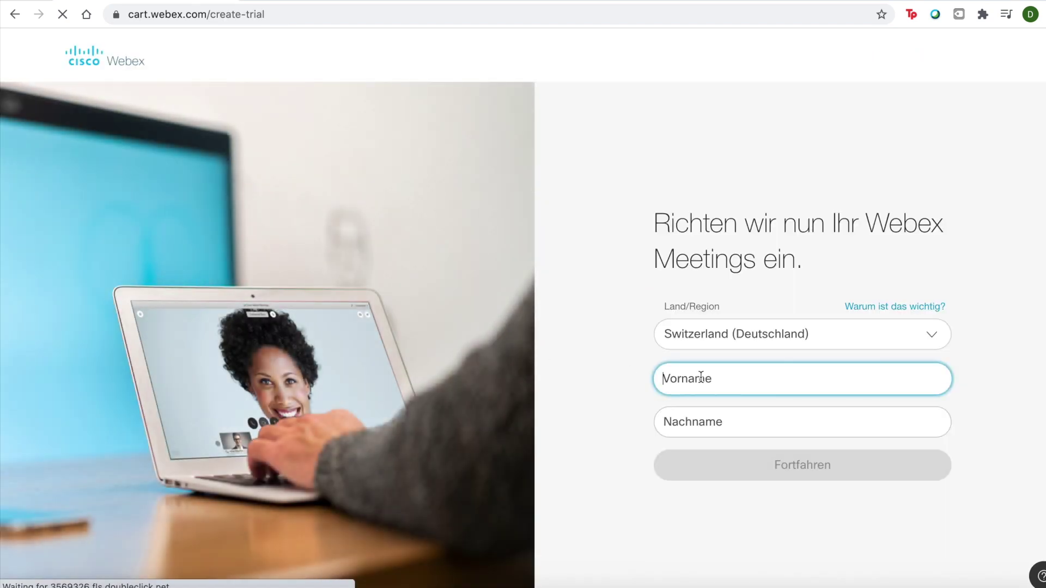
- Enter the account holder's first name and last name on the trial form and continue
text(Geneva)
click(680, 415)
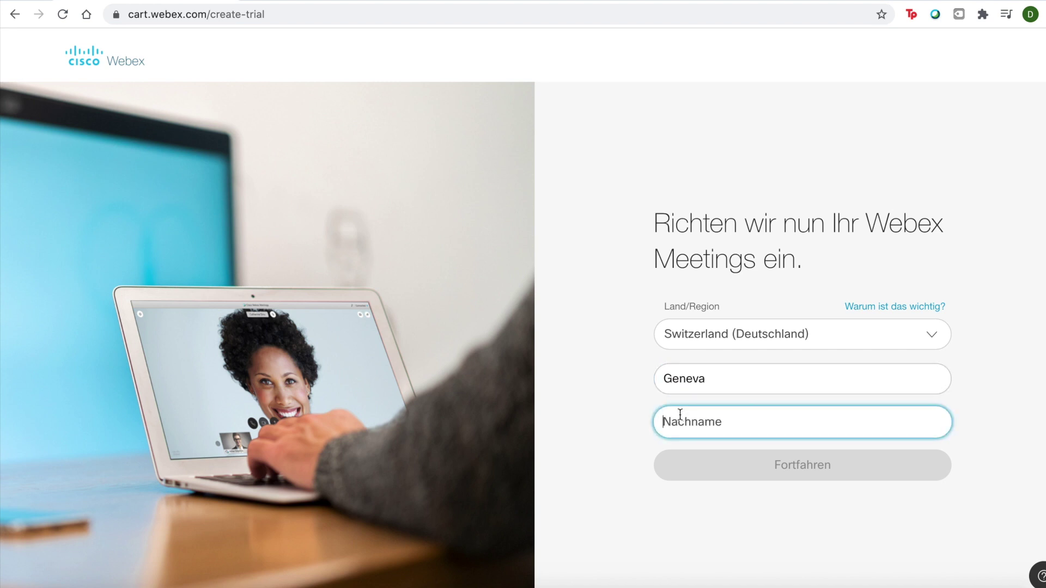
text(Peace Week)
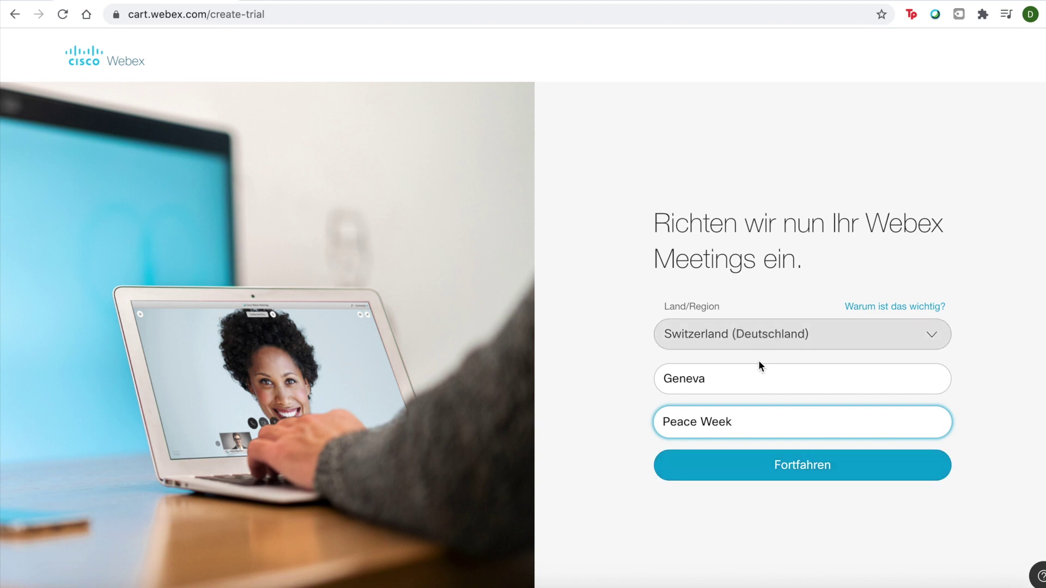
click(810, 467)
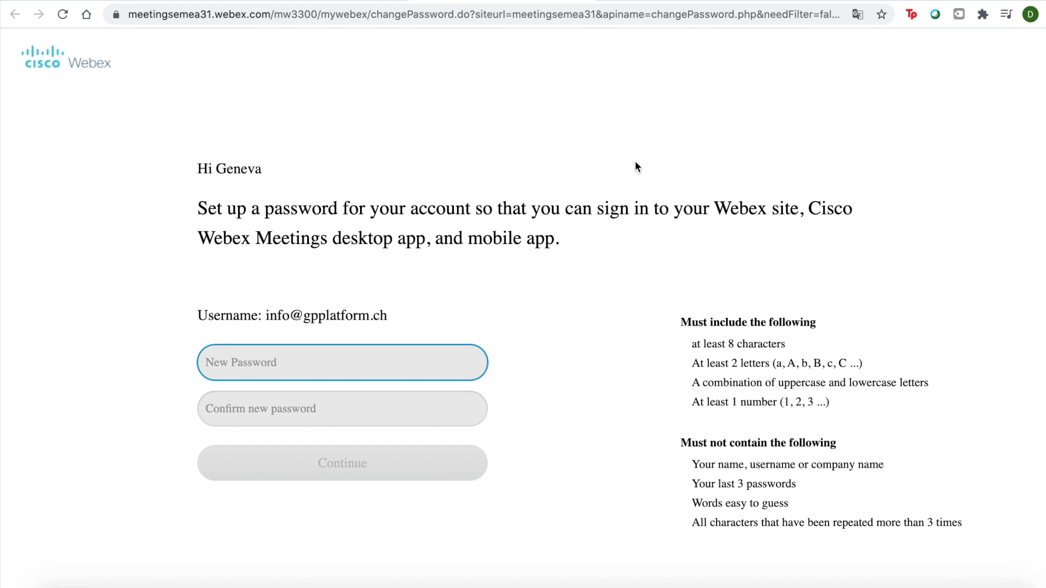
- Enter the new account password in both password fields and submit it
text(••••••••)
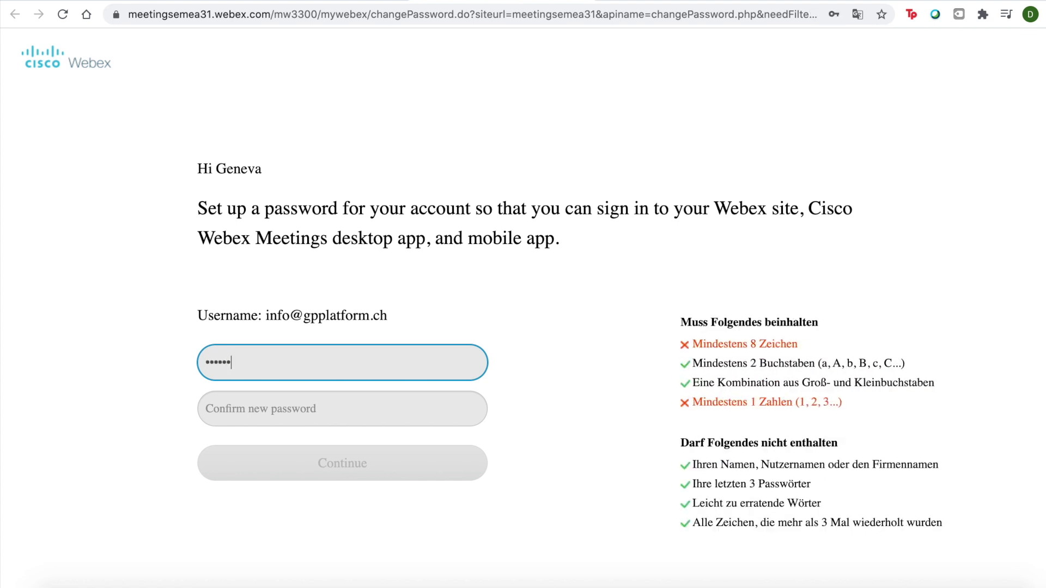
click(342, 408)
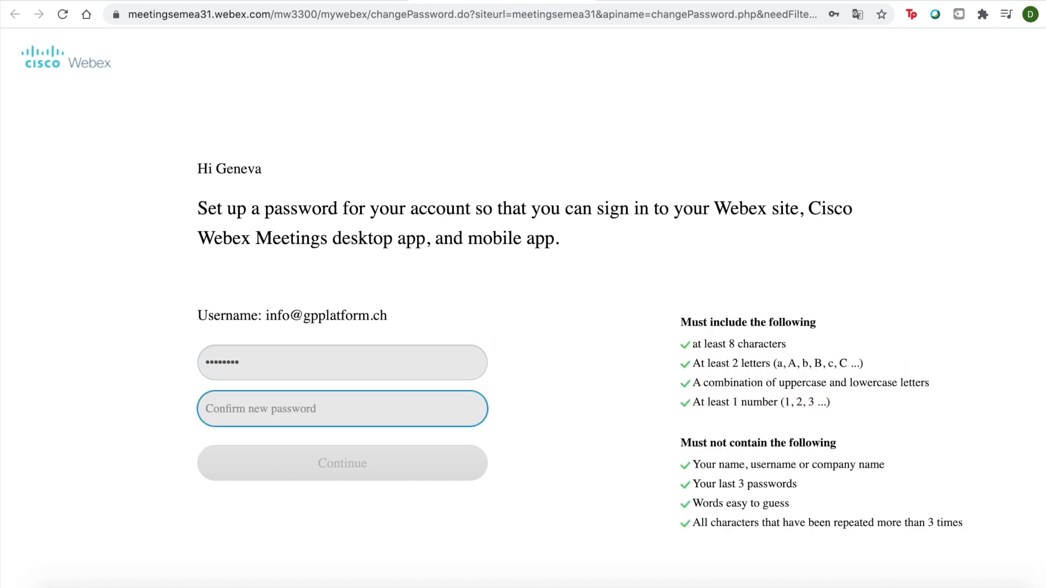
text(••••••••)
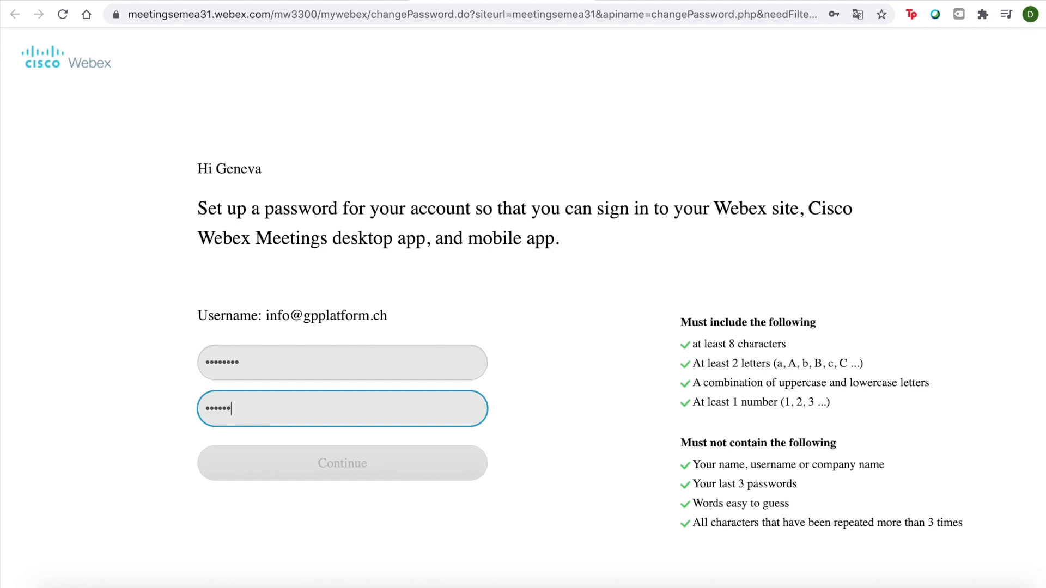
click(562, 447)
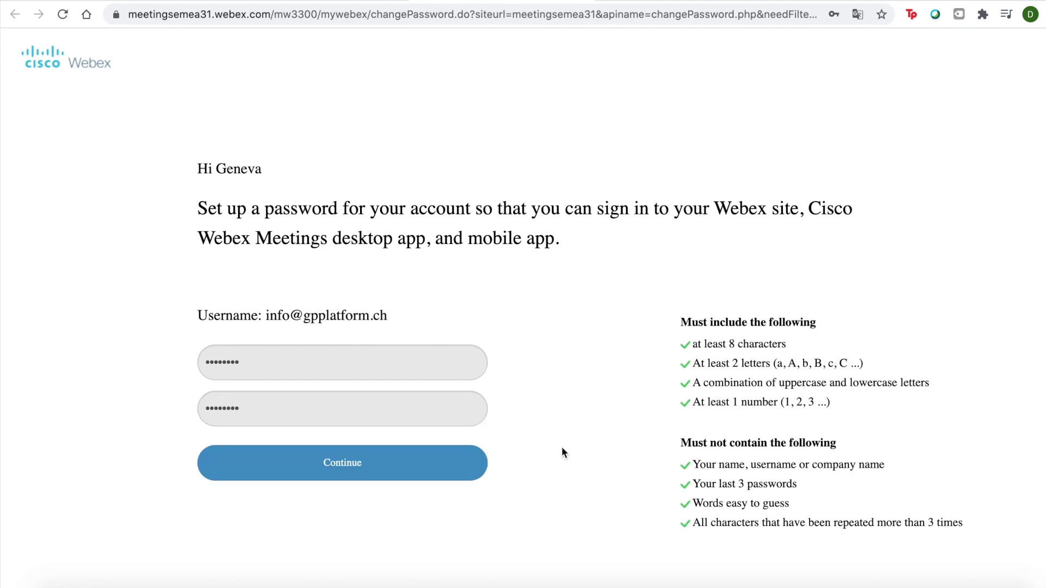
click(357, 468)
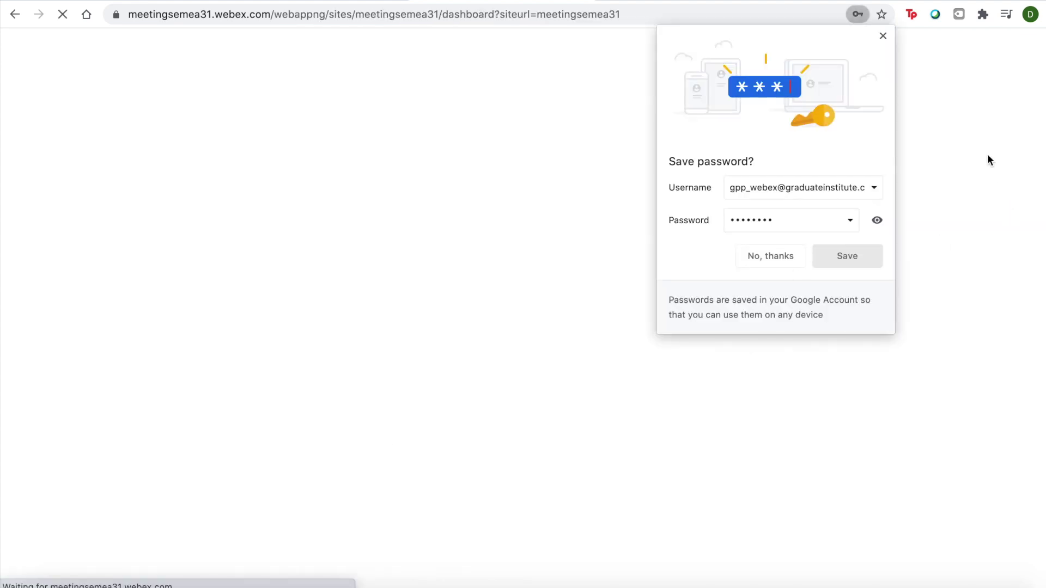
- Dismiss the browser prompts and download the Webex Meetings desktop app installer from Downloads
click(880, 44)
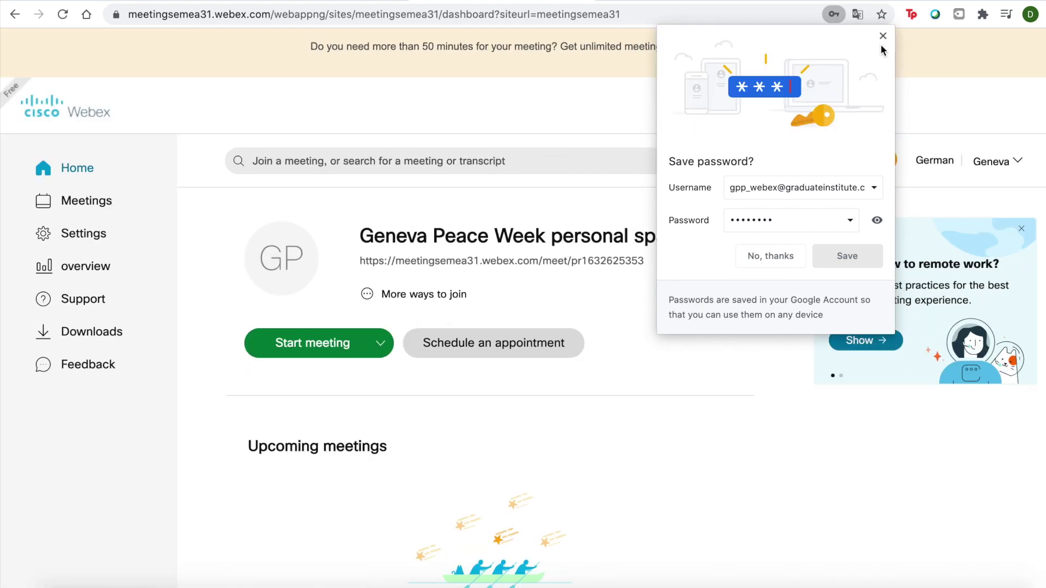
click(881, 37)
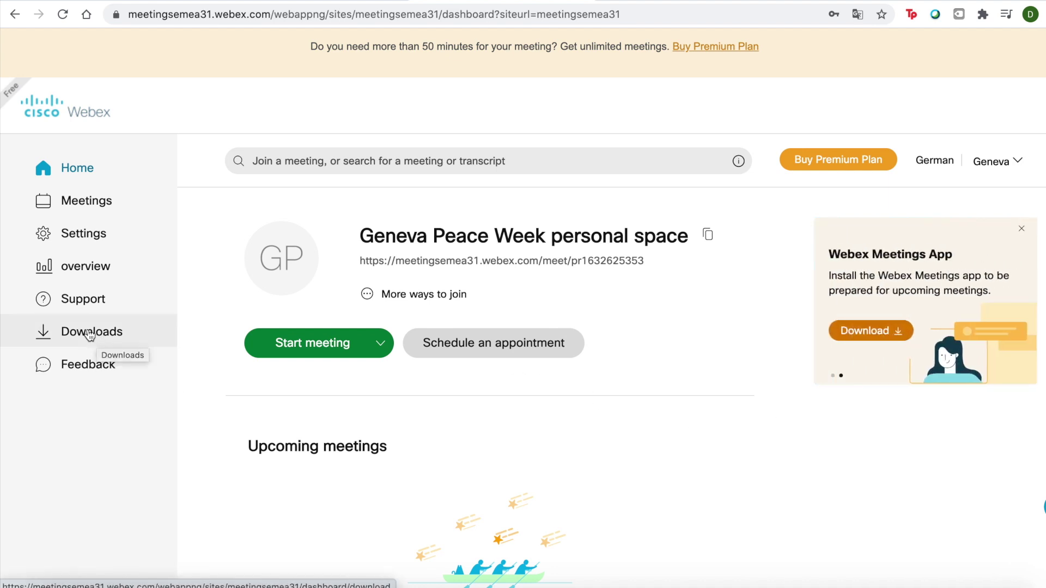
click(87, 333)
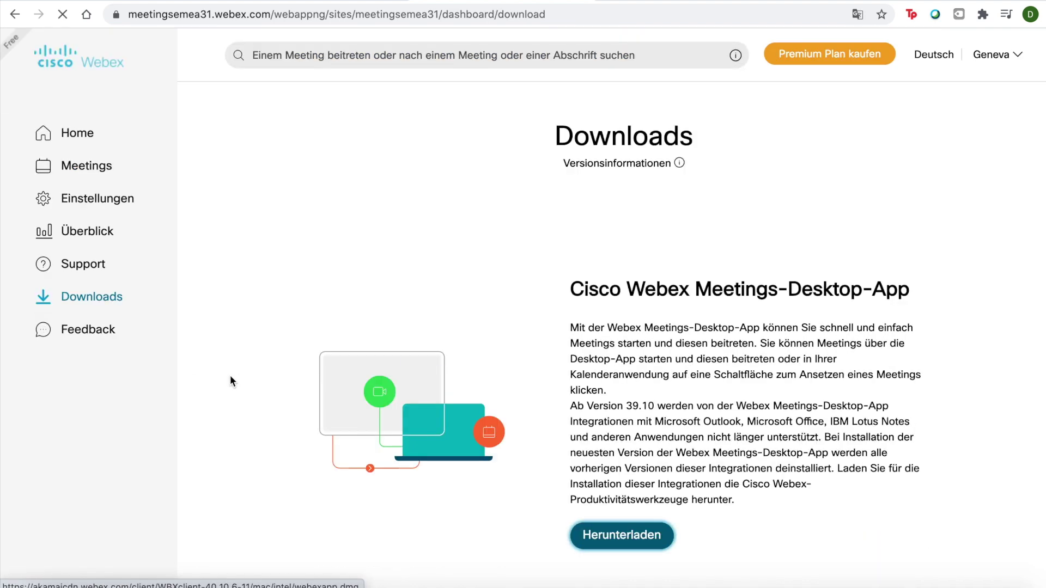
scroll(533, 285, down, 3)
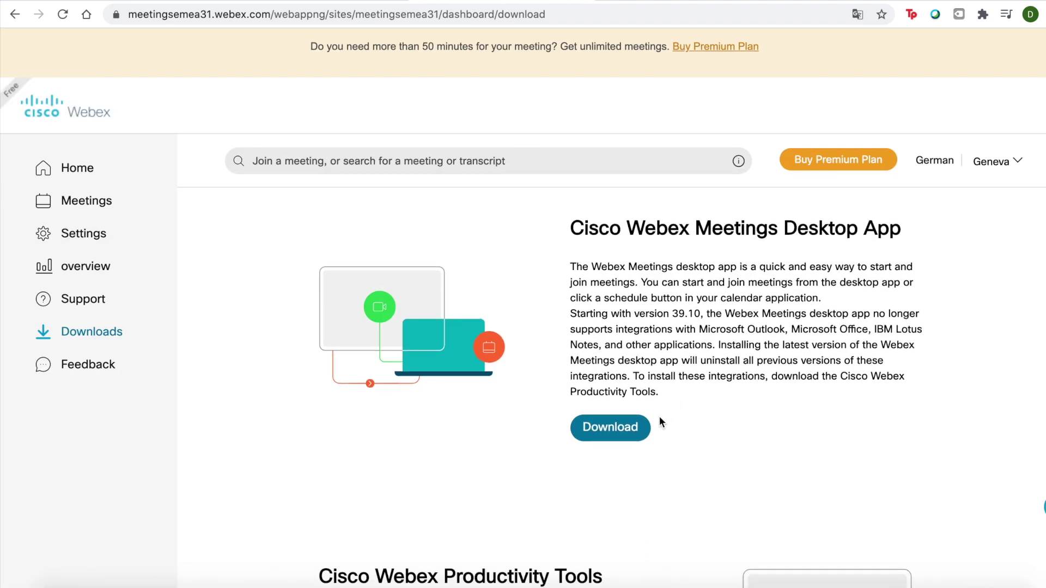
click(614, 433)
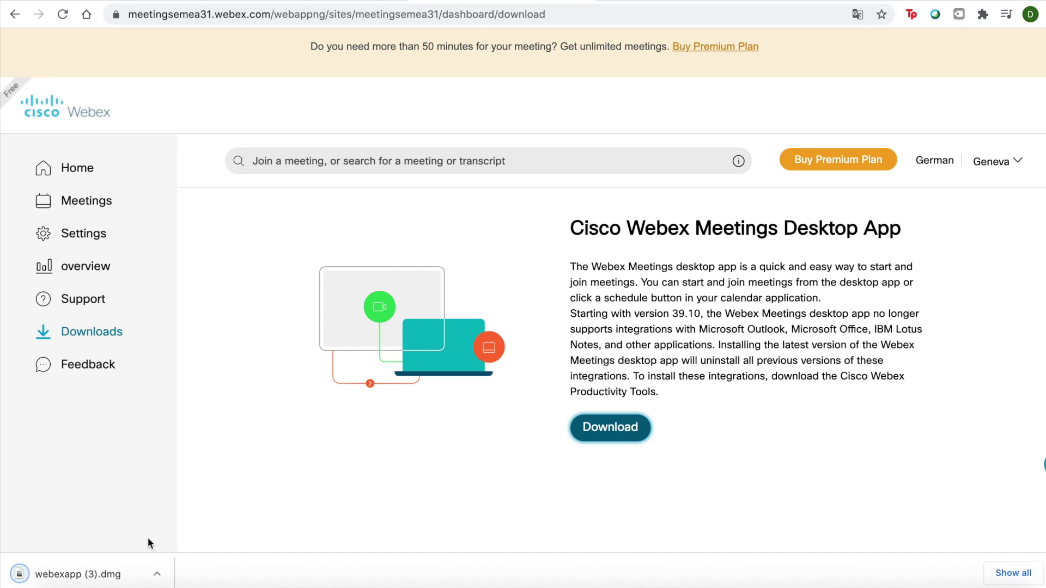
click(156, 574)
- Open the downloaded webexapp (3).dmg installer to install Webex Meetings
click(198, 514)
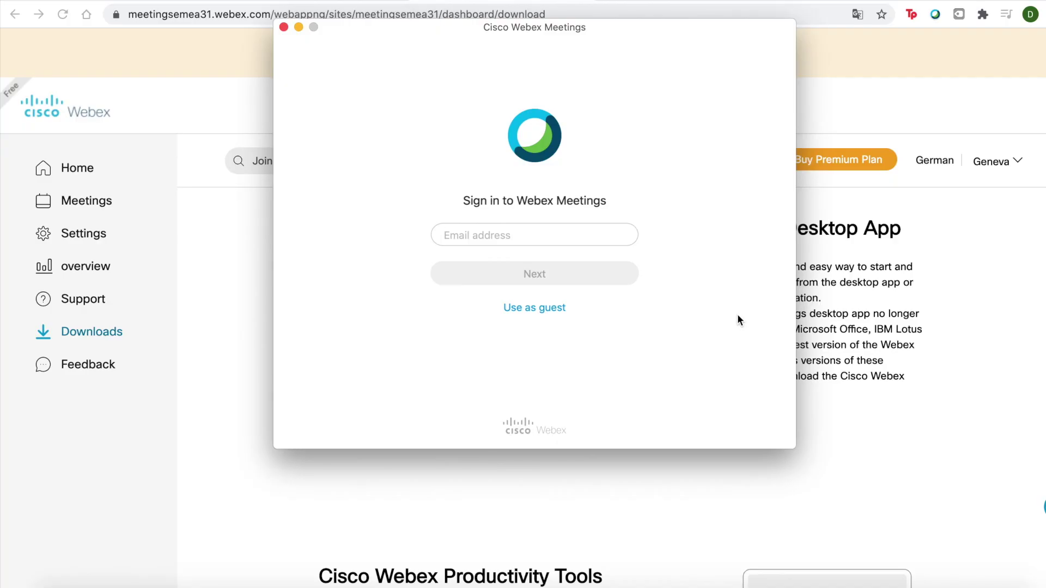
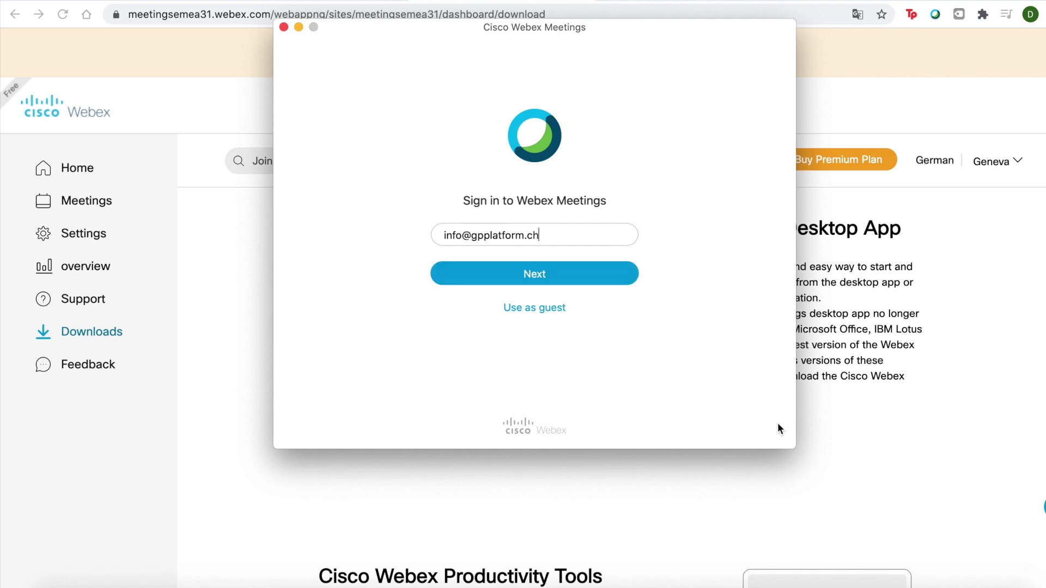
- Sign in to Webex Meetings with the account e-mail address and password
click(527, 274)
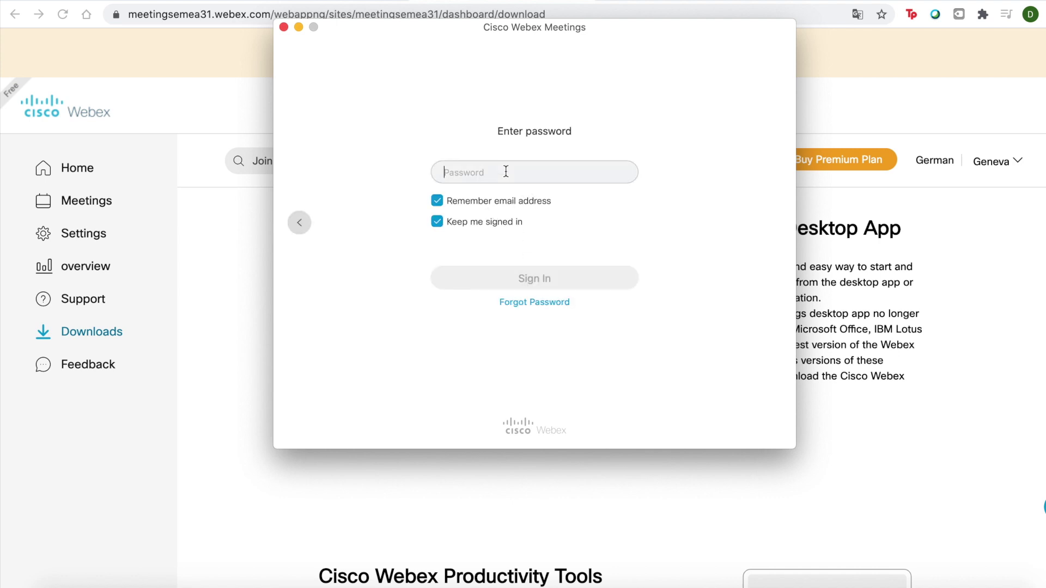
key(Caps_Lock)
text(a)
key(Caps_Lock)
text(bc)
key(BackSpace)
key(BackSpace)
key(BackSpace)
text(********)
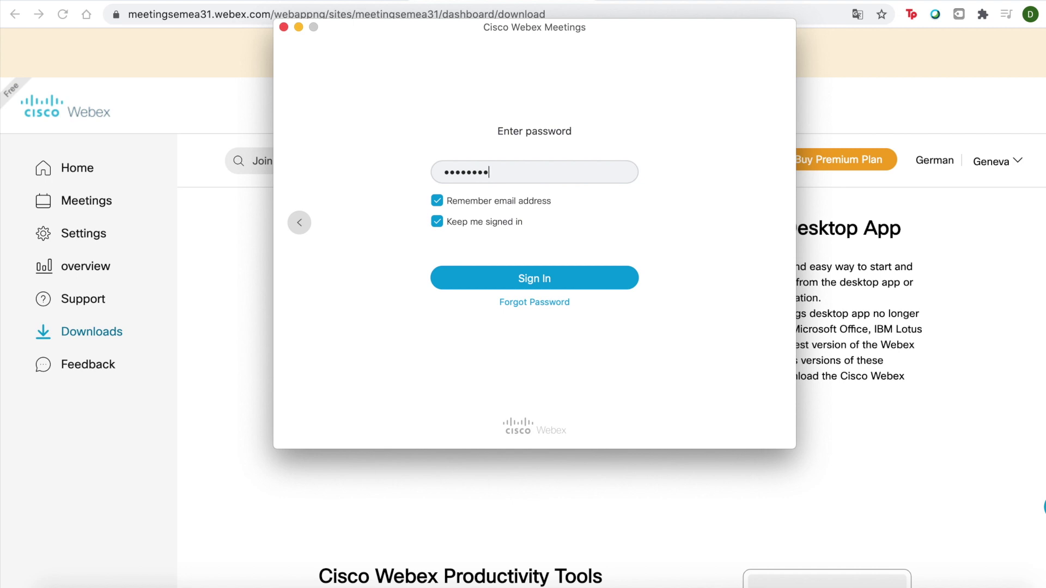
key(Return)
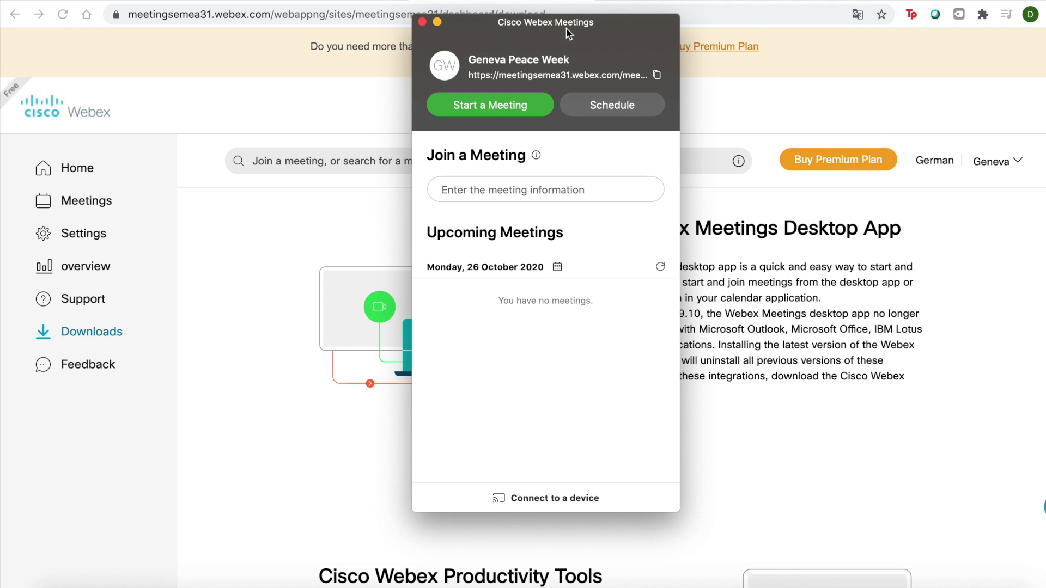
- Move the signed-in Webex Meetings window a little to the left
drag(567, 32, 497, 32)
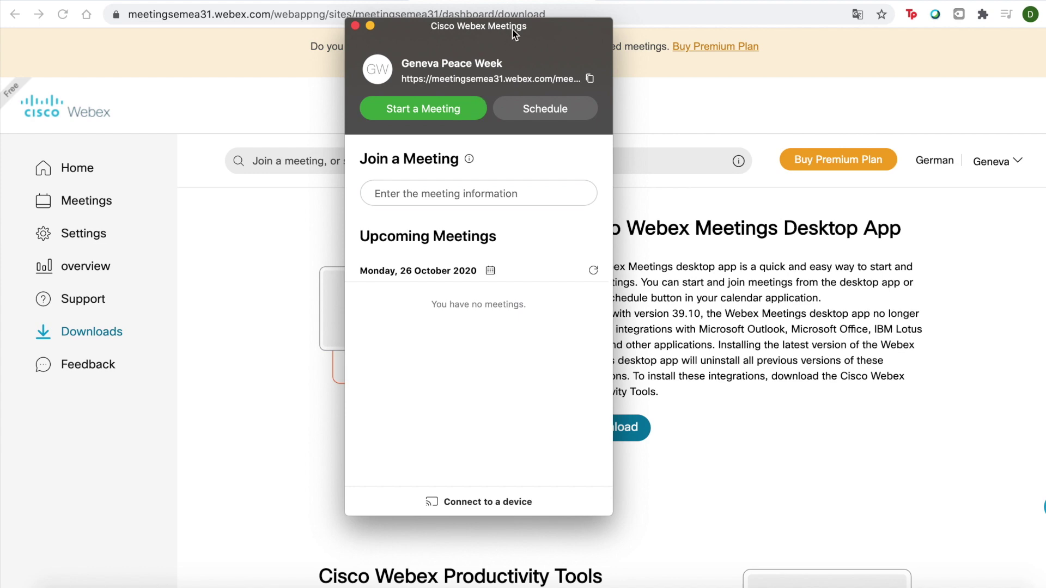
drag(517, 25, 526, 29)
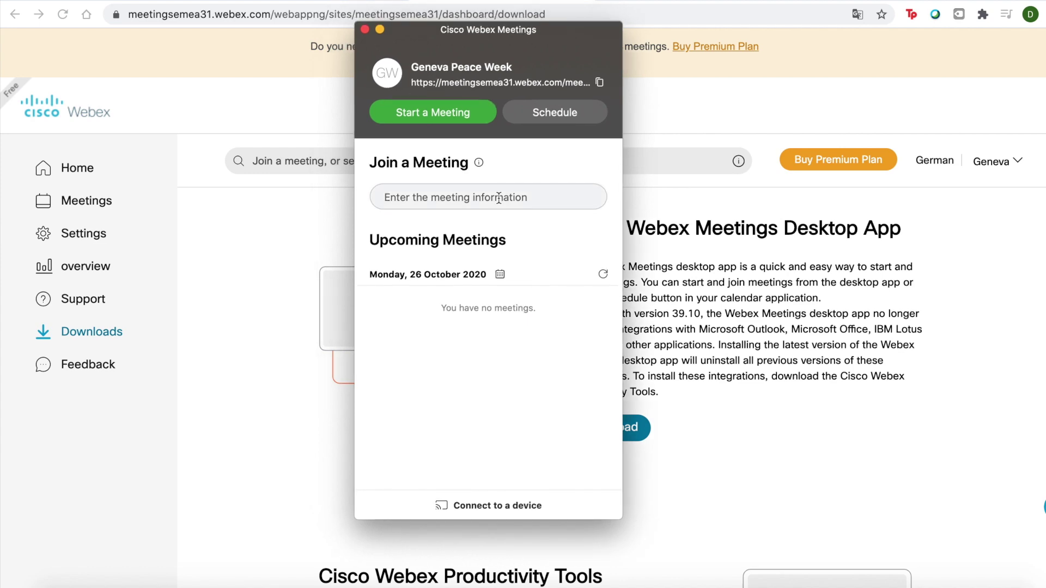